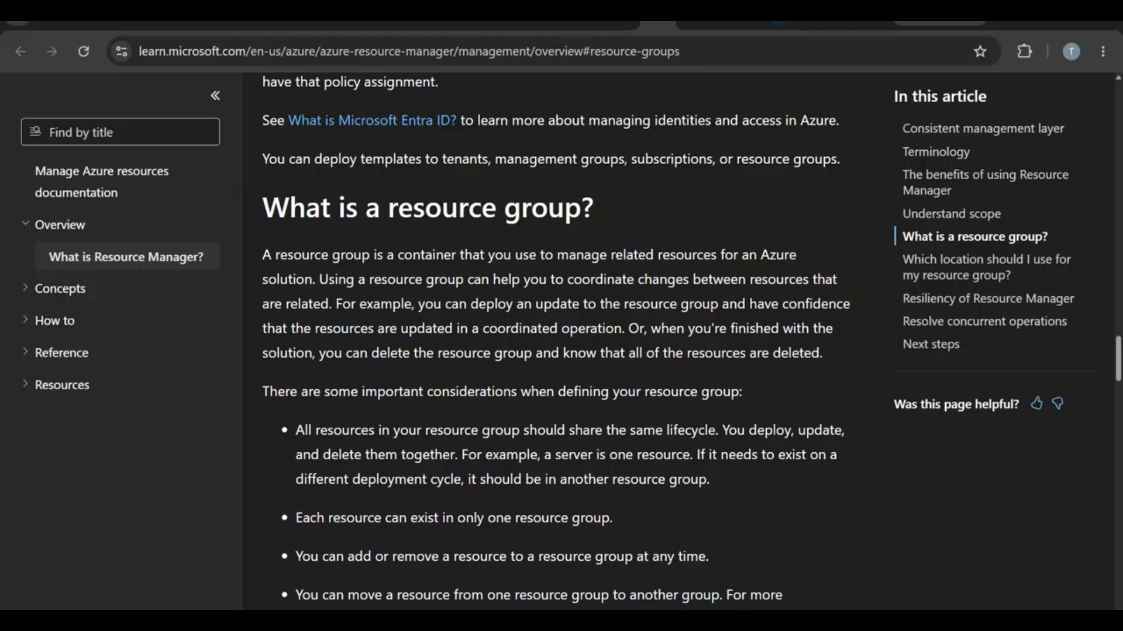
# Step: Switch to the Azure portal page with the filled-in resource group form and duplicate its browser tab
pyautogui.click(698, 23)
pyautogui.rightClick(698, 23)
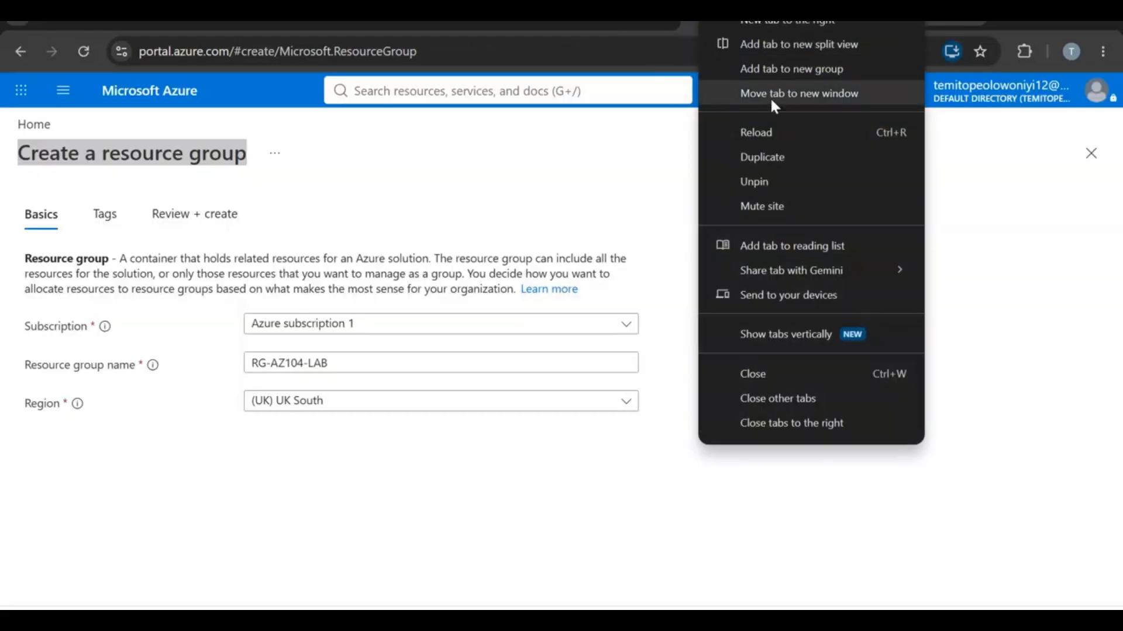
pyautogui.click(766, 156)
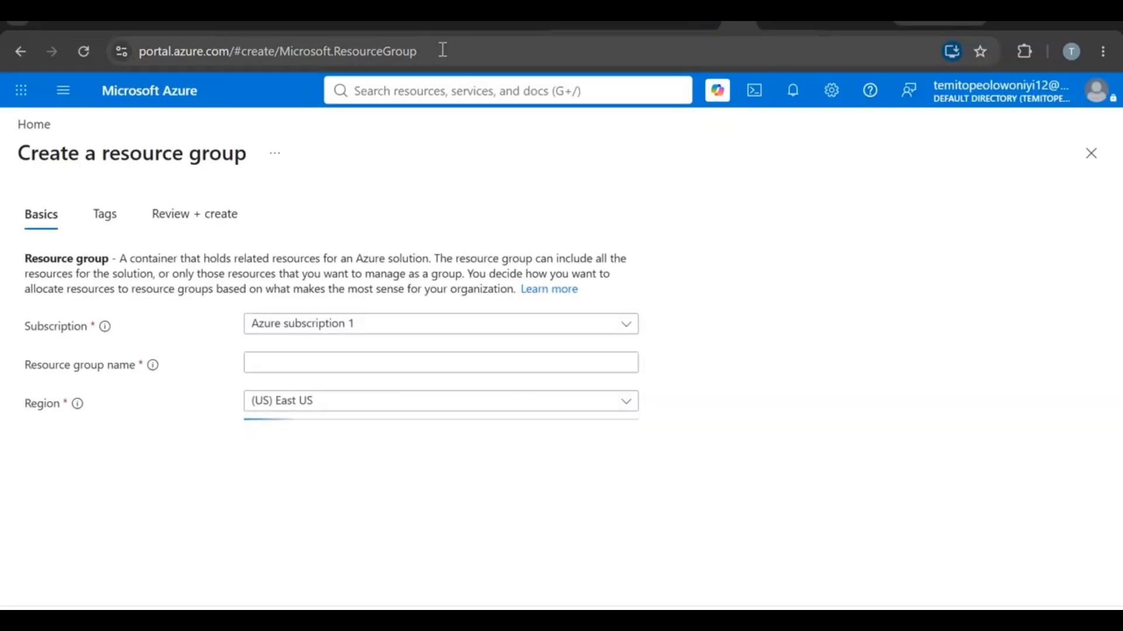
# Step: Shorten the duplicated page's address to portal.azure.com and load the portal home page
pyautogui.click(187, 57)
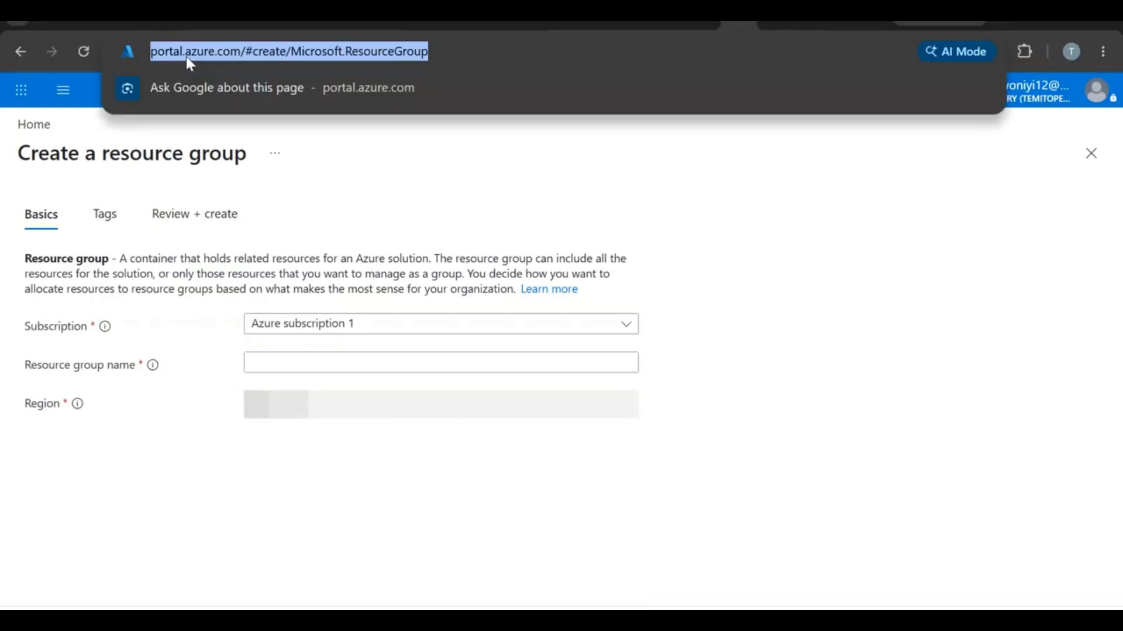
pyautogui.click(257, 51)
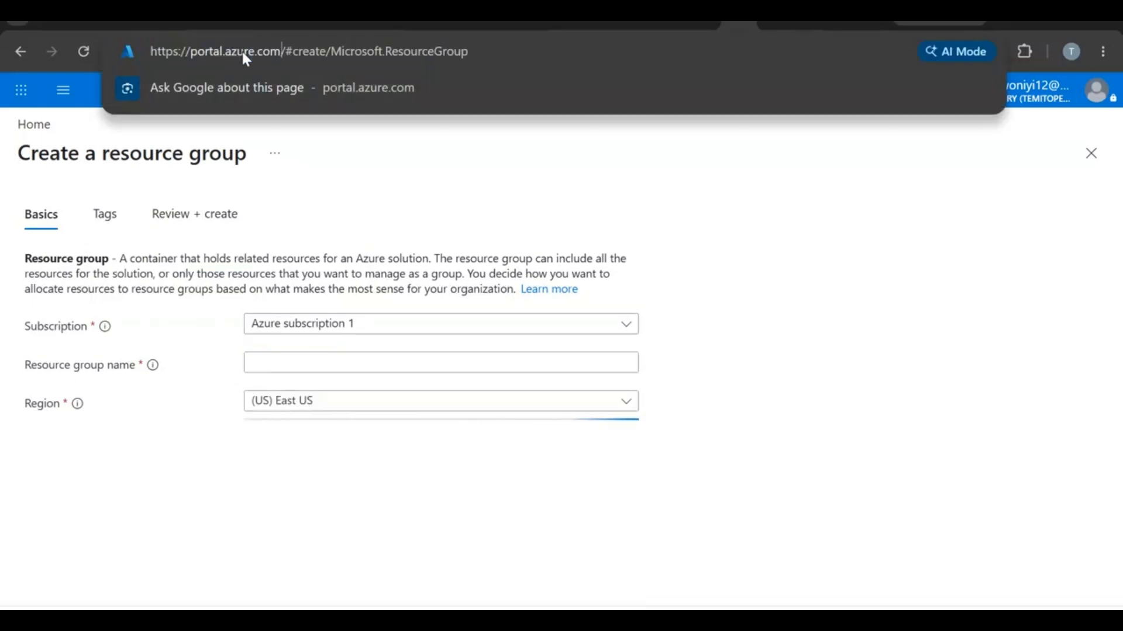
pyautogui.moveTo(281, 51); pyautogui.dragTo(489, 51)
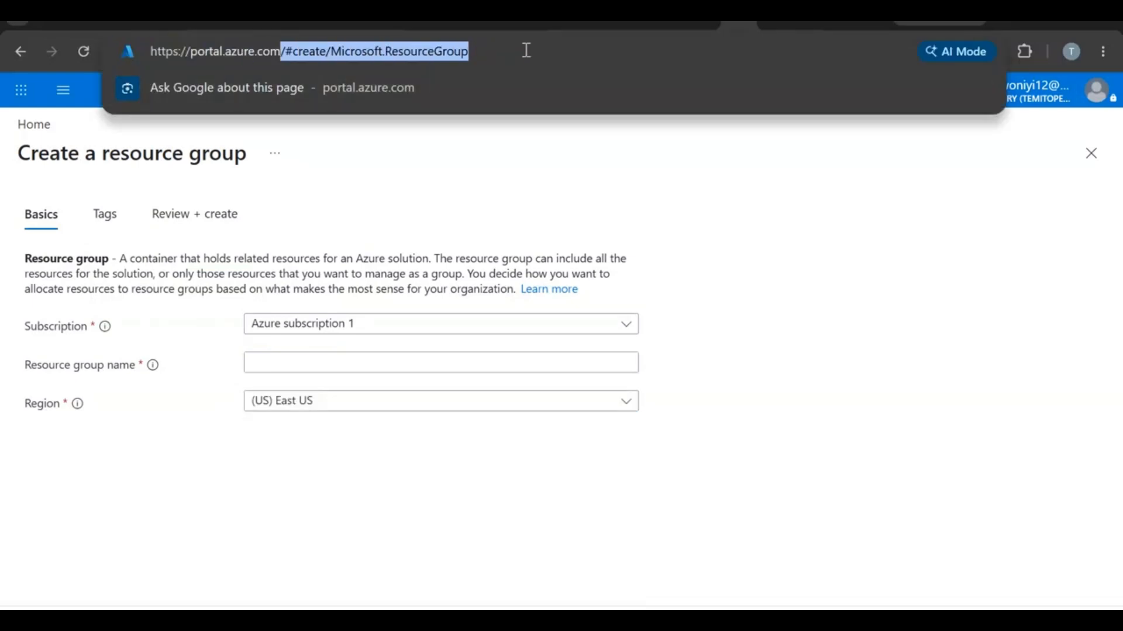
pyautogui.press('BackSpace')
pyautogui.press('Return')
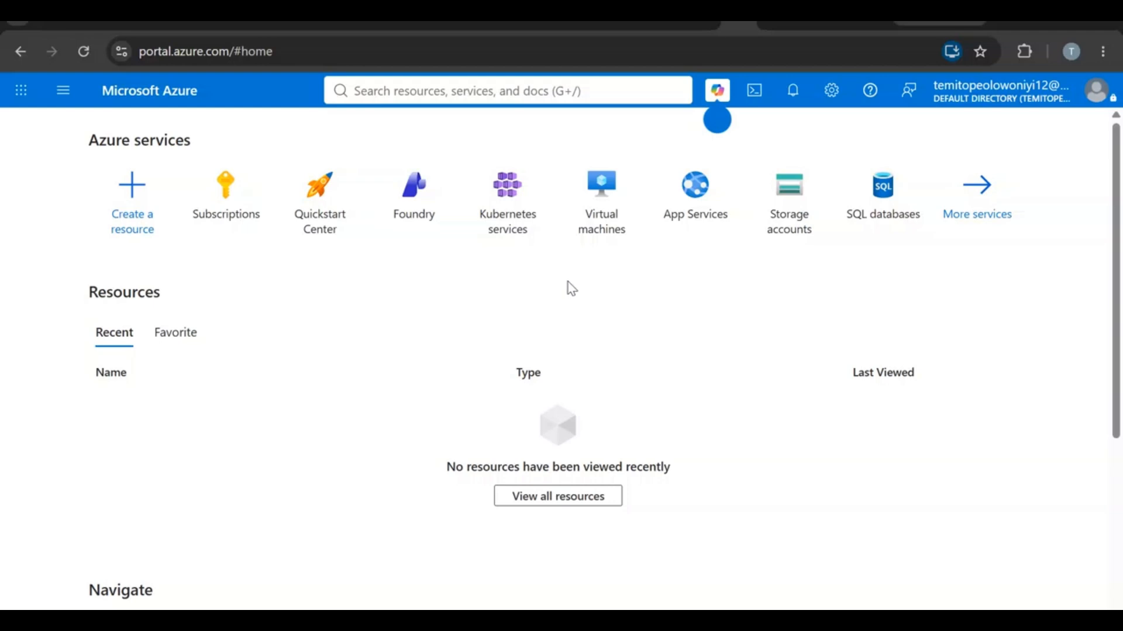
# Step: Search the portal for "resource", open the Resource groups service and start creating a new resource group
pyautogui.click(421, 90)
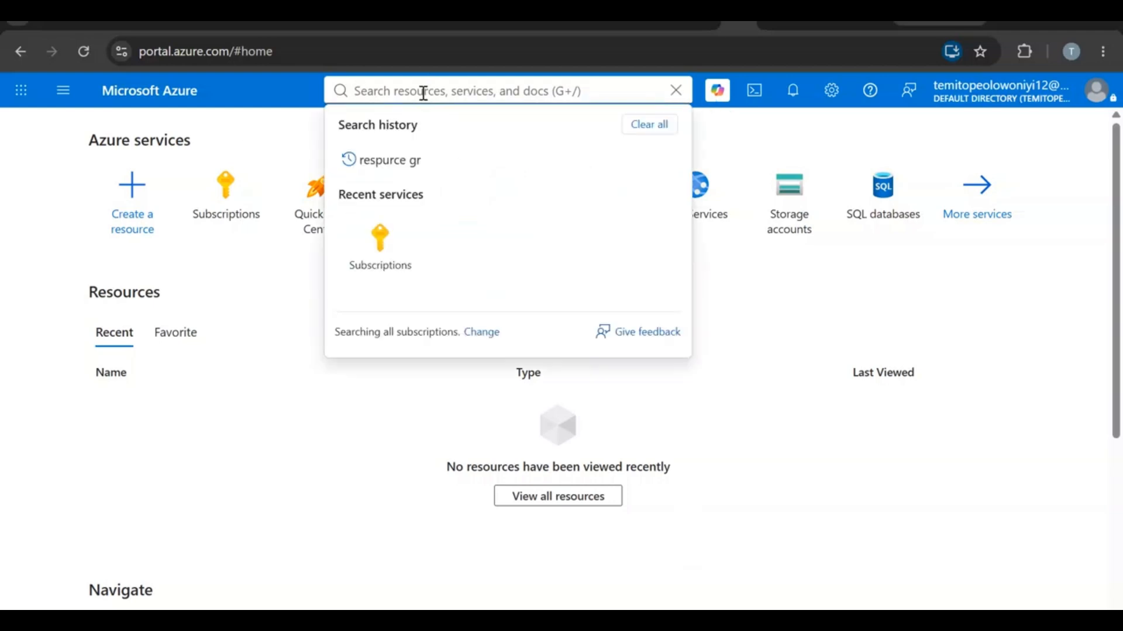
pyautogui.write('res')
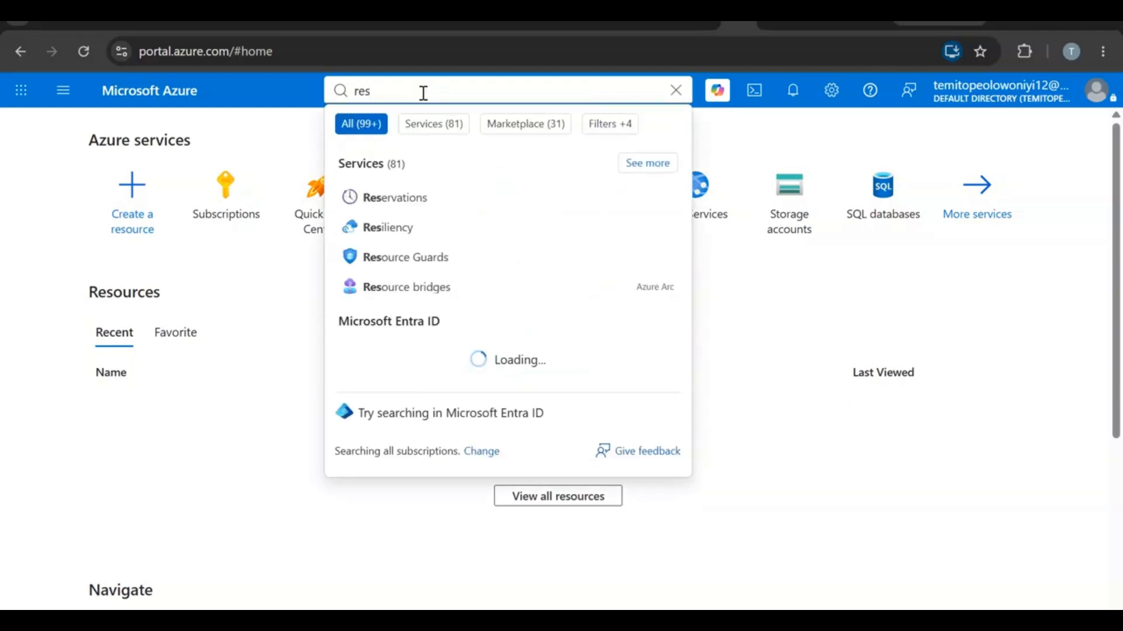
pyautogui.write('ource')
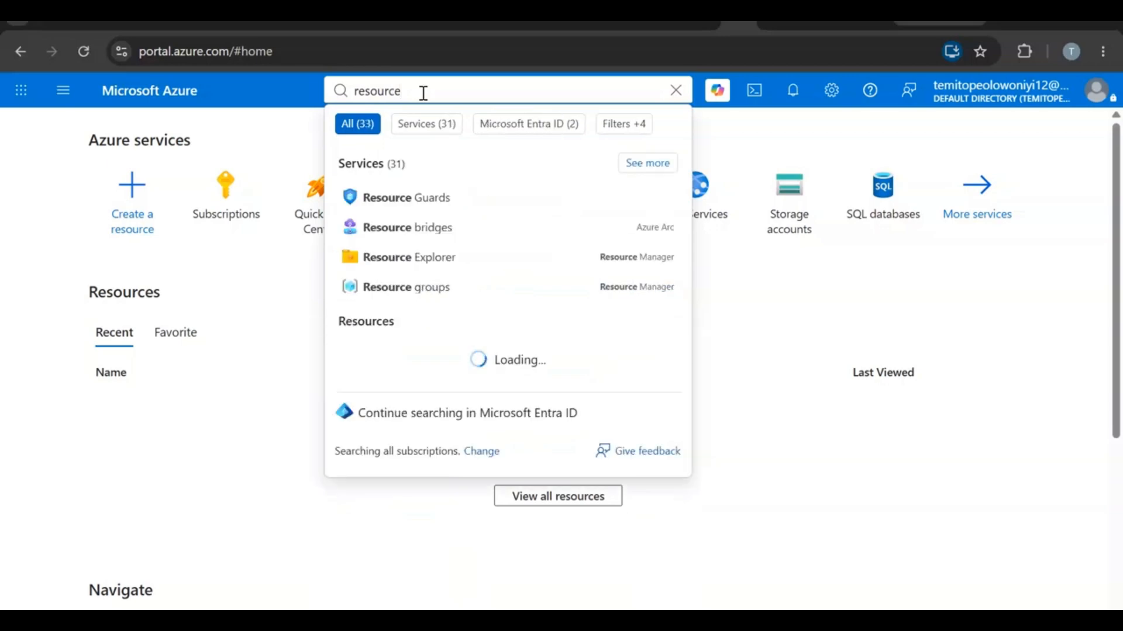
pyautogui.click(468, 290)
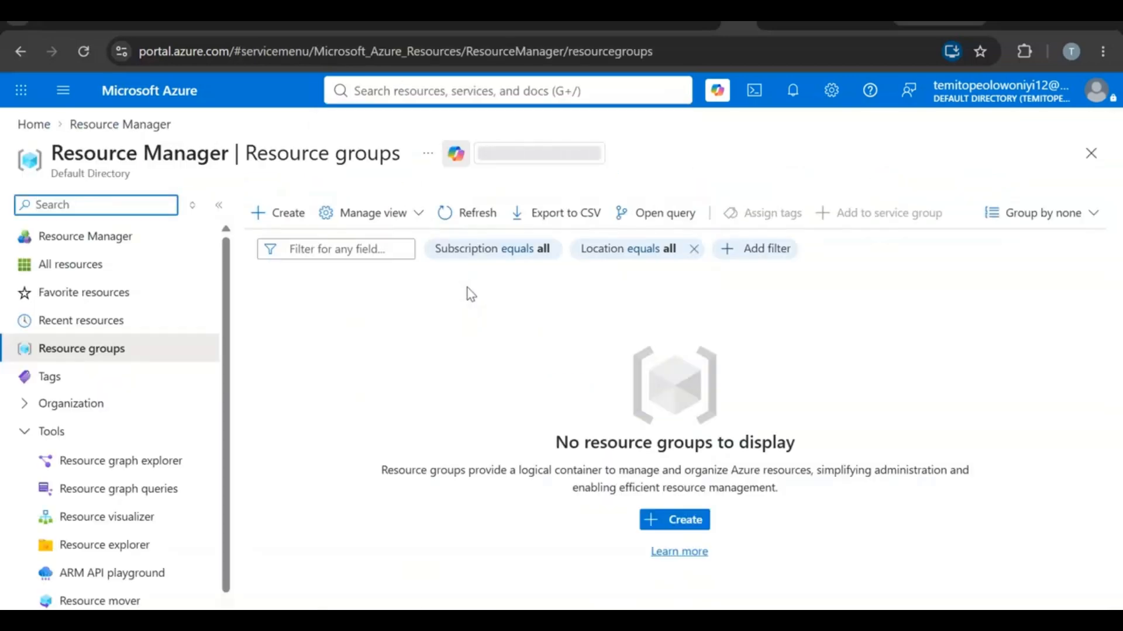
pyautogui.click(283, 214)
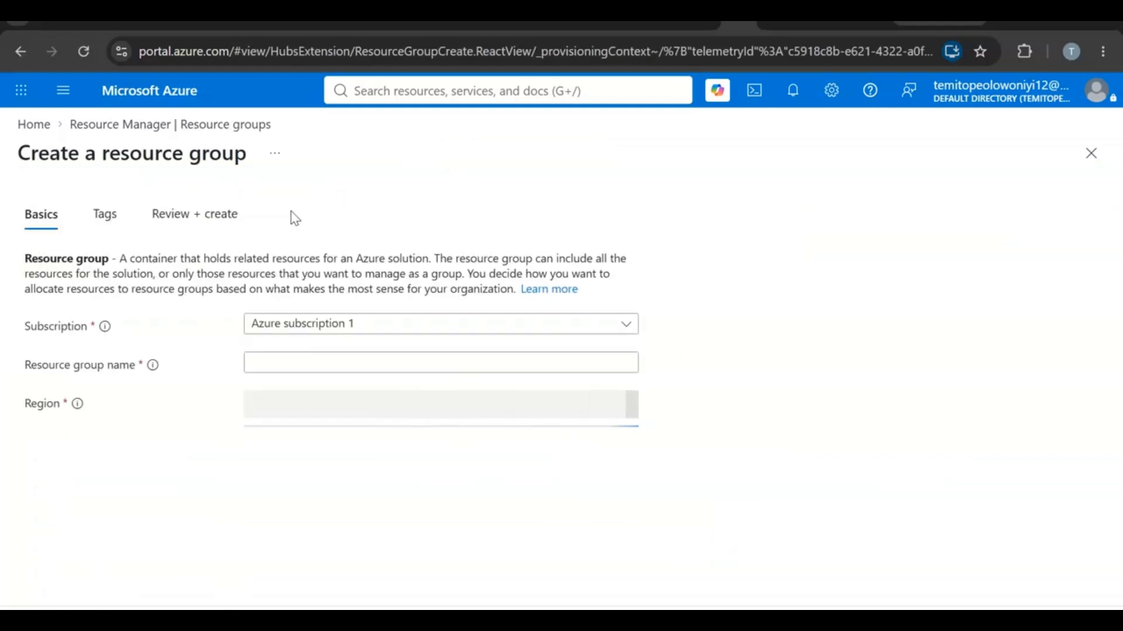
# Step: Examine the regions offered for the new resource group without changing the selection
pyautogui.click(331, 358)
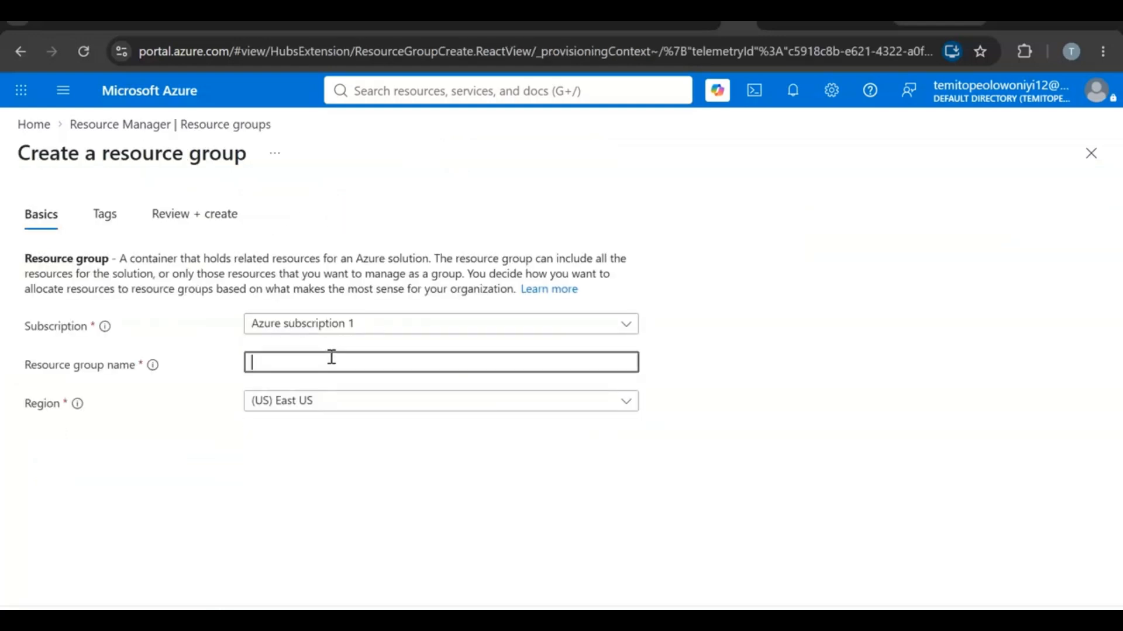
pyautogui.click(393, 402)
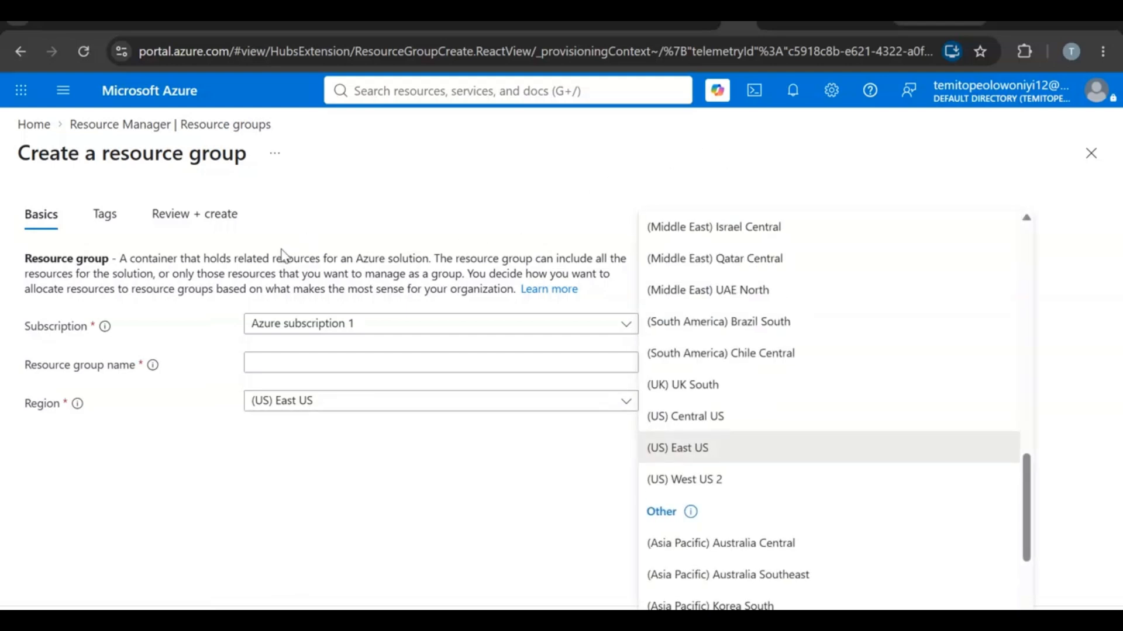
pyautogui.click(323, 244)
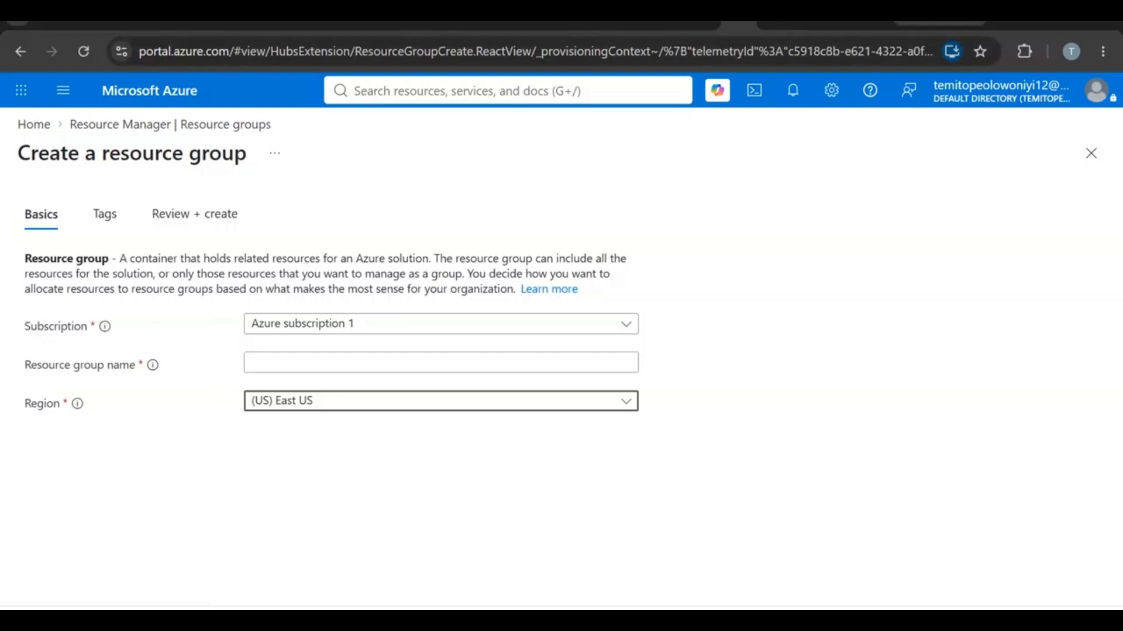
# Step: Return to the form already filled in for RG-AZ104-LAB in UK South, check its basic settings and continue to the tags
pyautogui.click(702, 23)
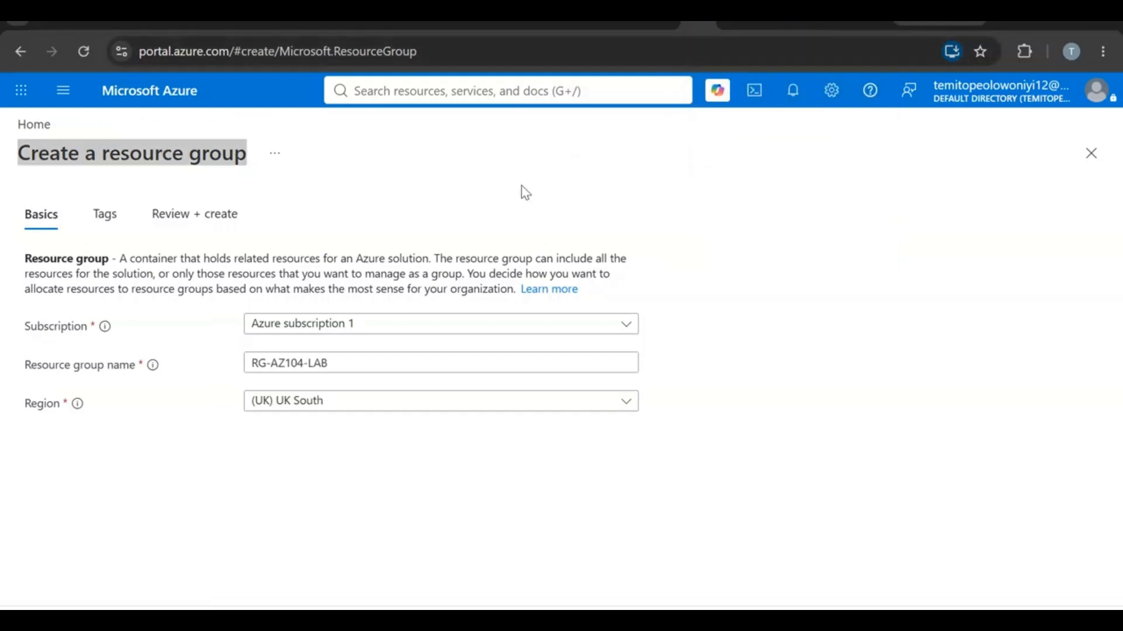
pyautogui.click(342, 327)
pyautogui.click(381, 542)
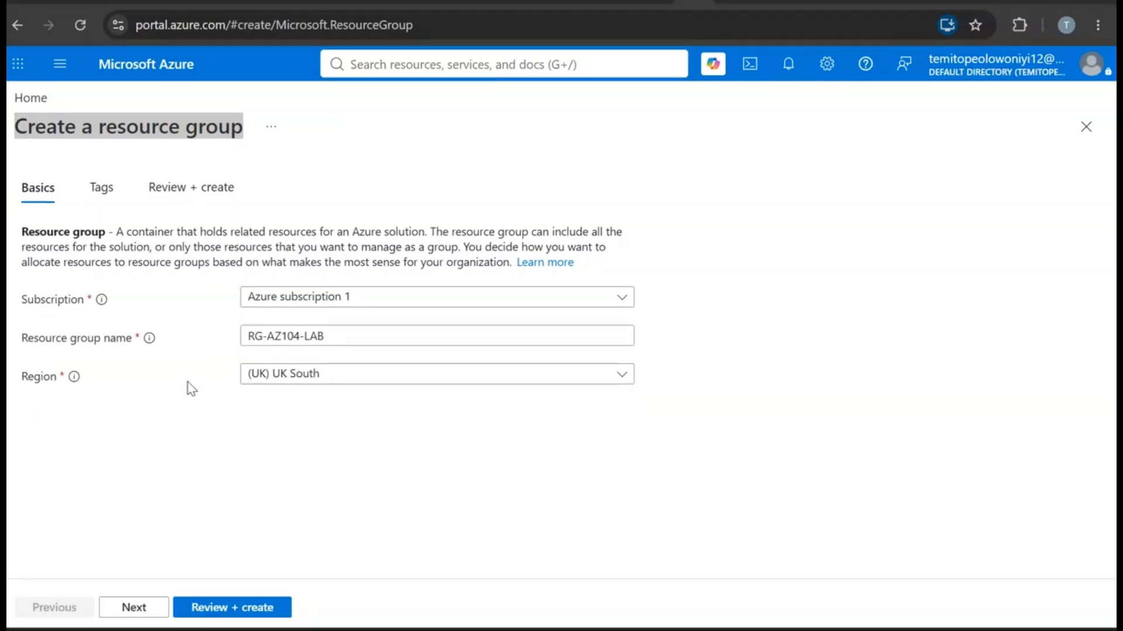
pyautogui.moveTo(73, 380)
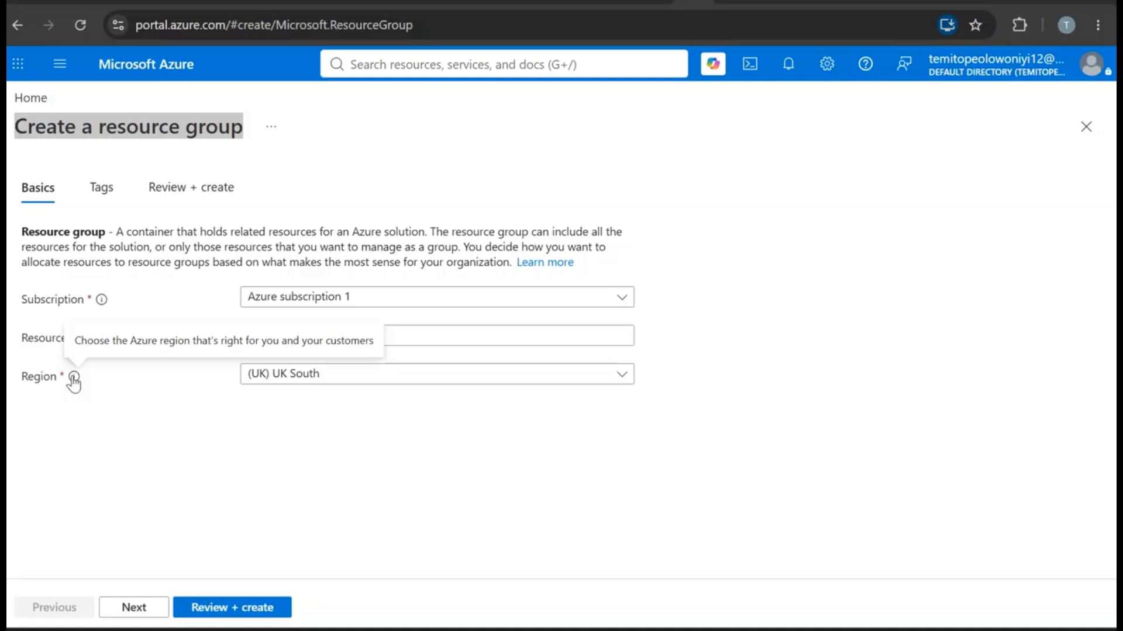
pyautogui.click(133, 608)
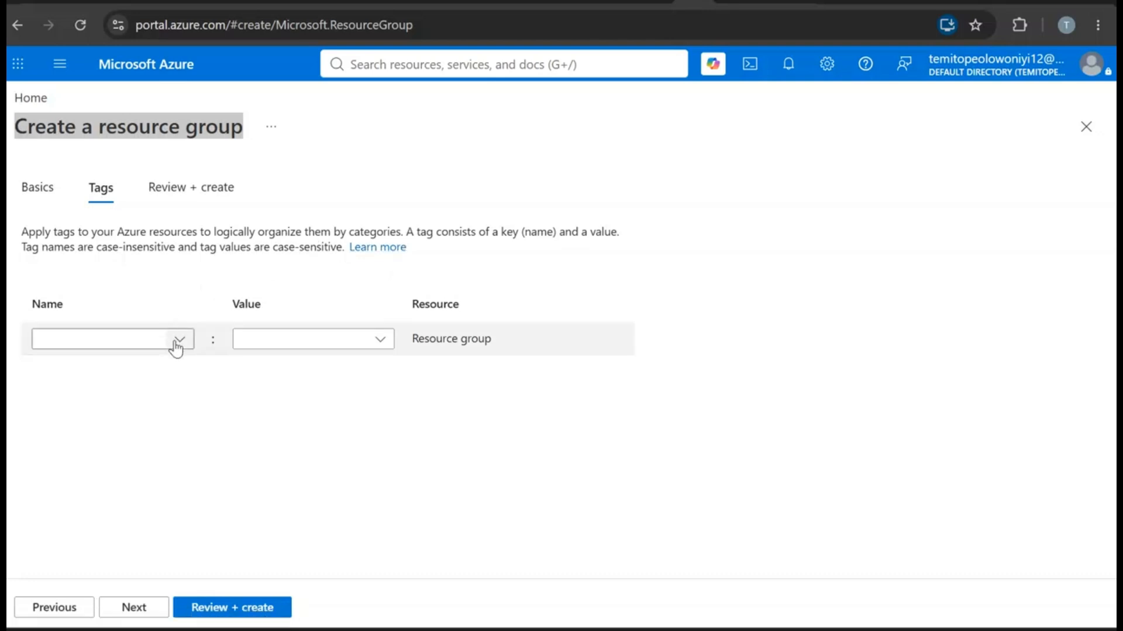
# Step: Add an Environment tag with the value Lab to the resource group
pyautogui.click(134, 341)
pyautogui.write('Environment')
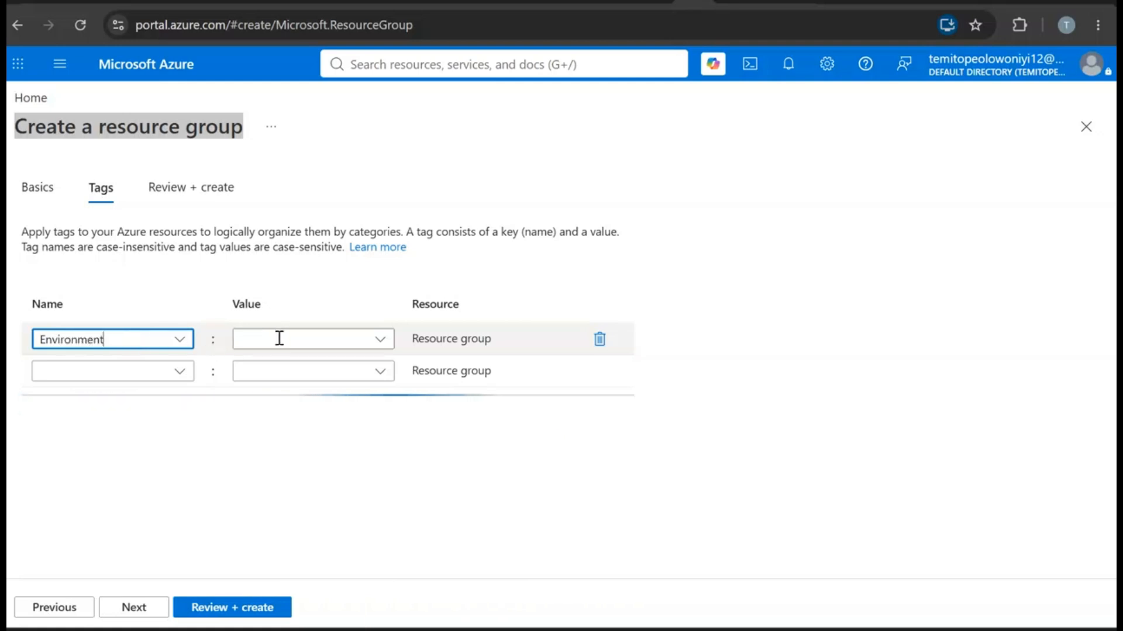
pyautogui.click(280, 338)
pyautogui.write('Lab')
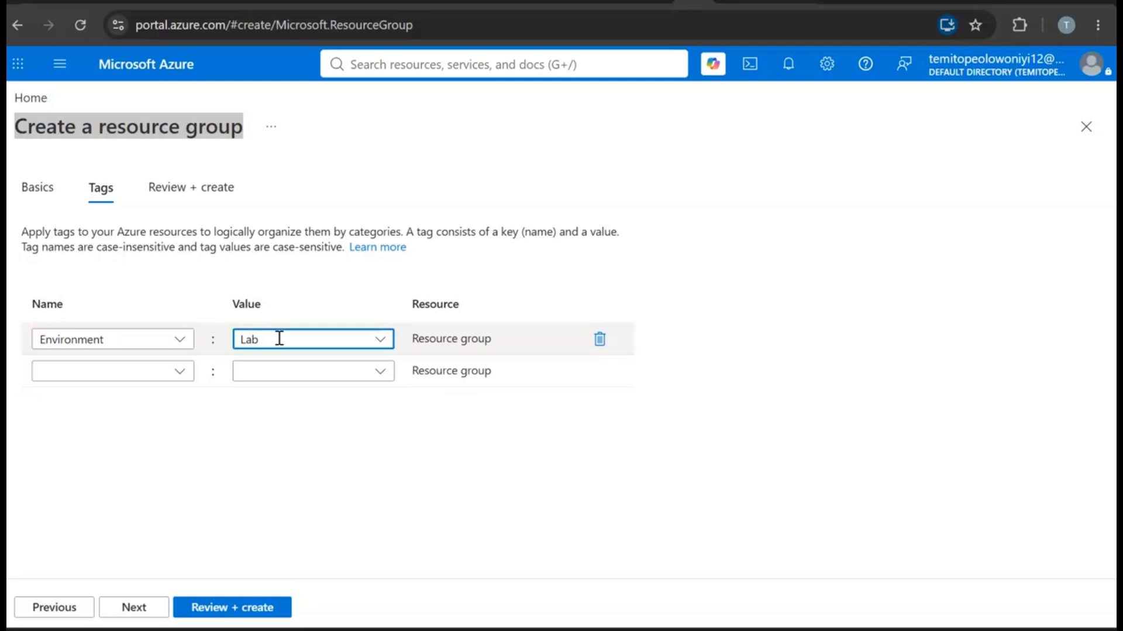
# Step: Add an Owner tag to the resource group with the owner's first name as its value
pyautogui.click(82, 375)
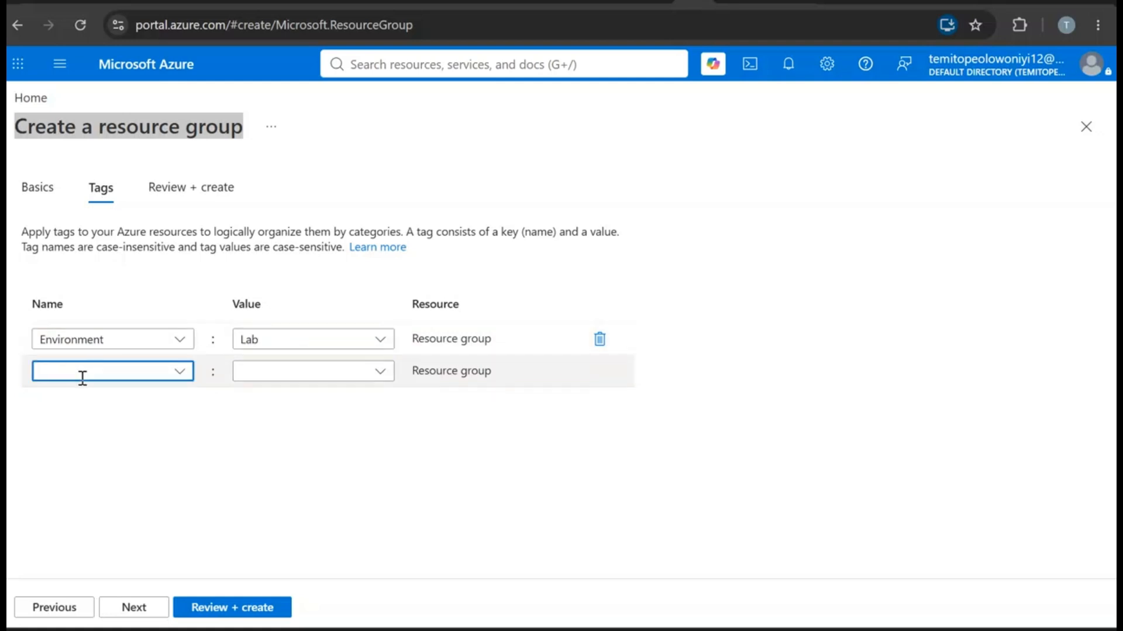
pyautogui.write('Owner')
pyautogui.click(244, 373)
pyautogui.write('Temitope')
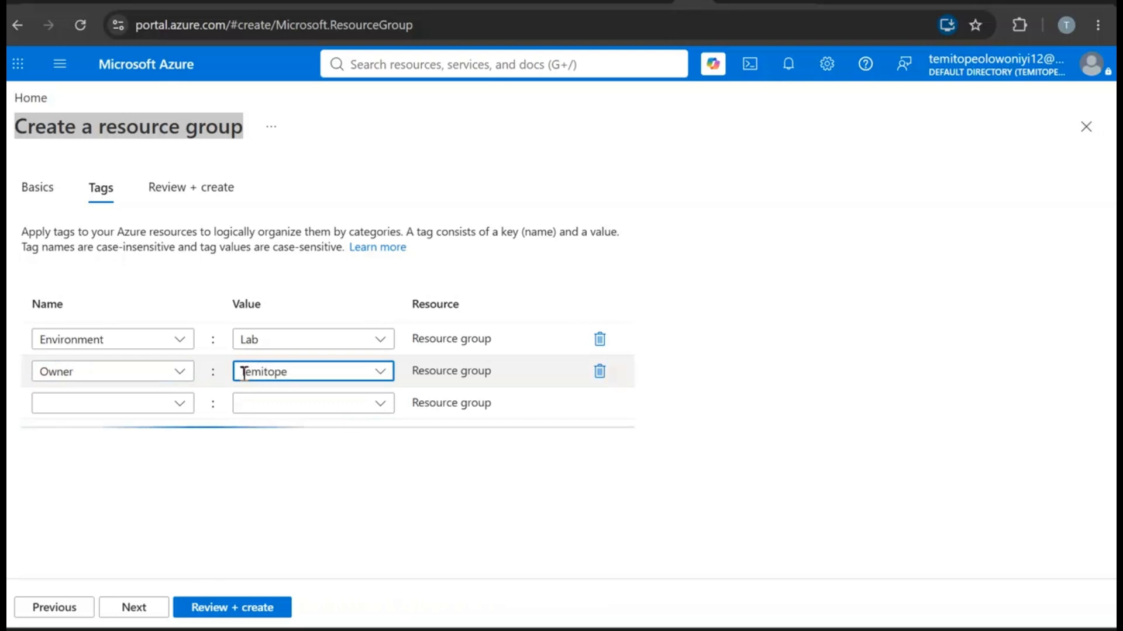
# Step: Add a Project tag with the value AZ104 to the resource group
pyautogui.click(85, 406)
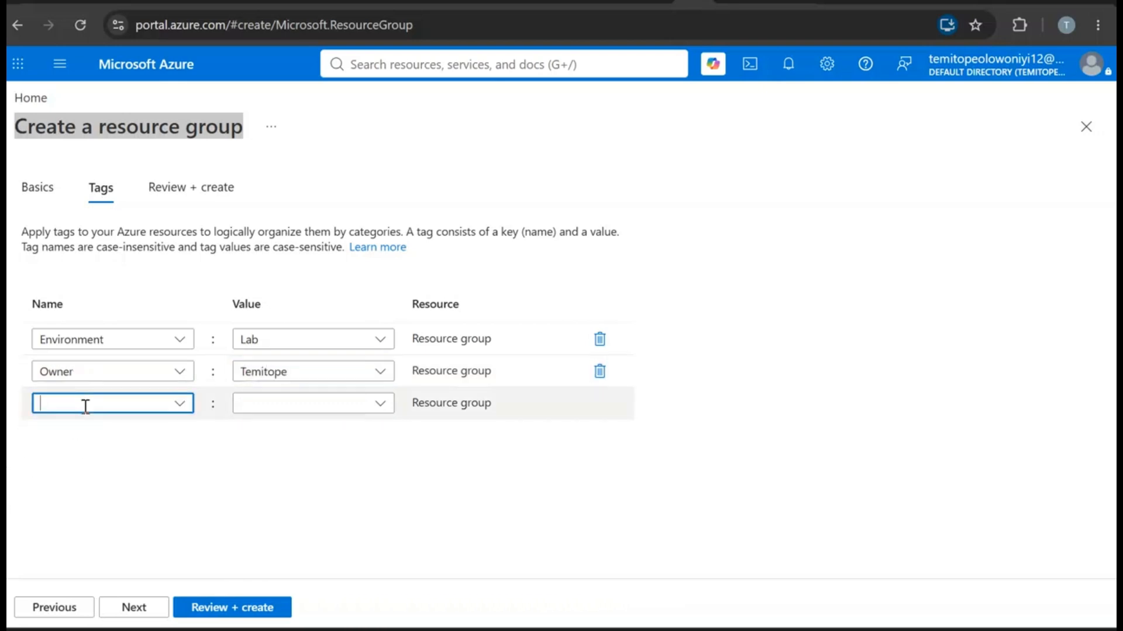
pyautogui.write('Project')
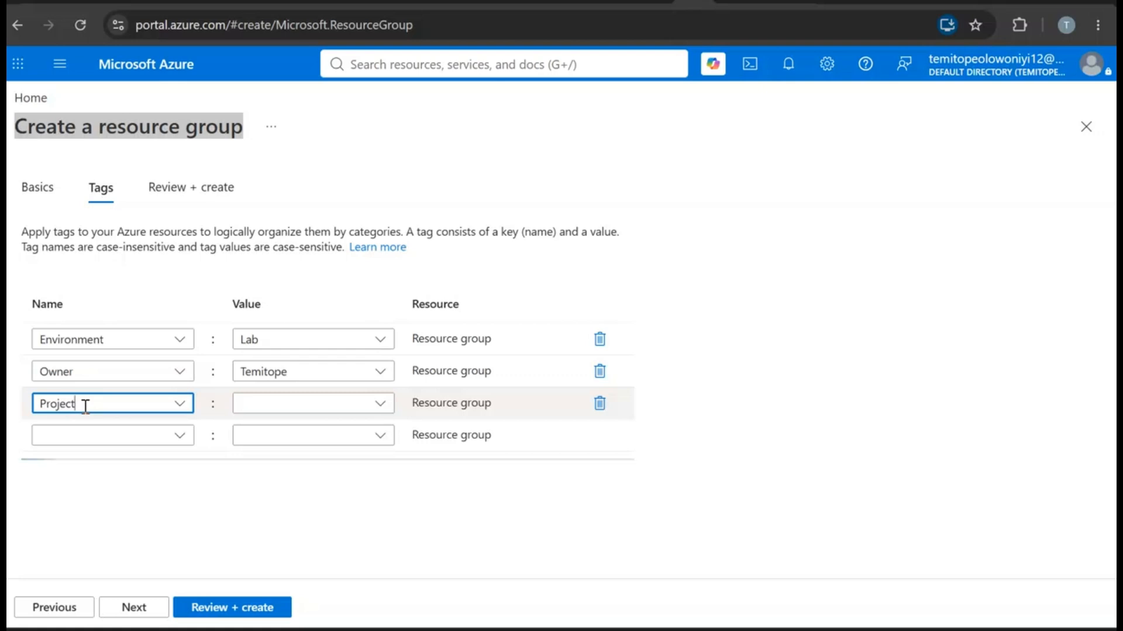
pyautogui.click(273, 411)
pyautogui.write('AZ104')
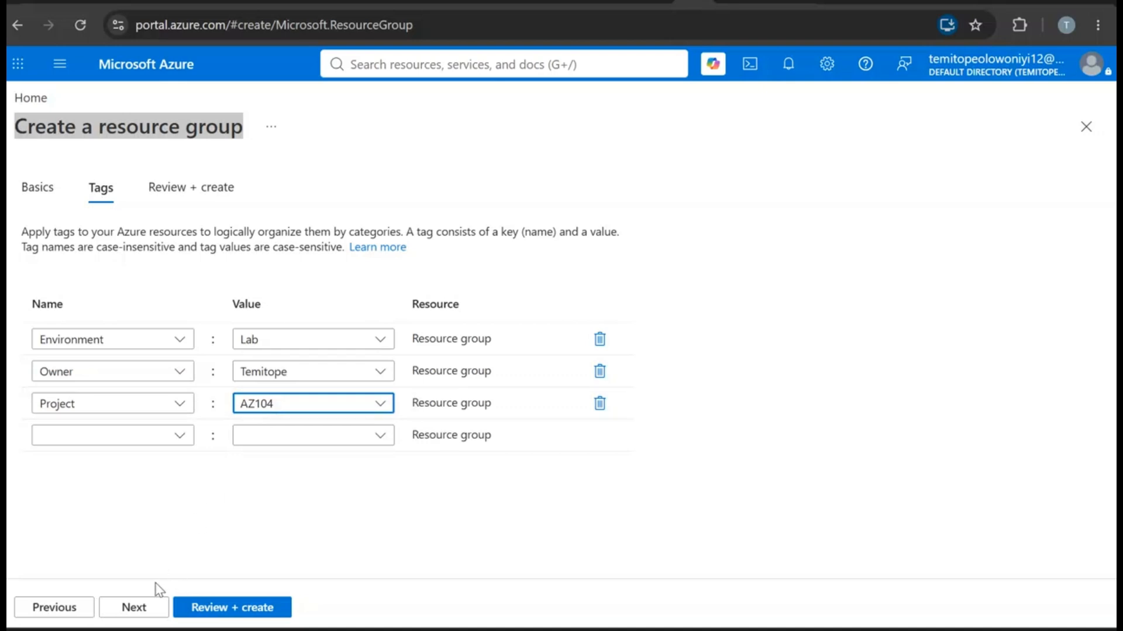
# Step: Proceed to the review of the resource group settings, dismiss the battery notification and create the resource group
pyautogui.click(135, 607)
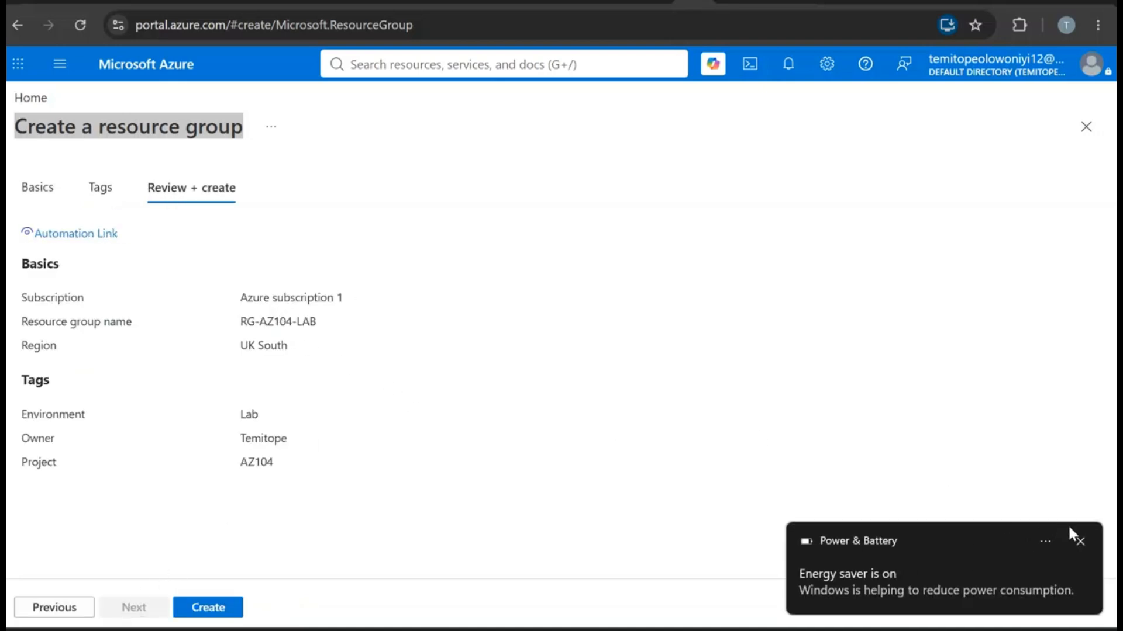
pyautogui.click(1080, 541)
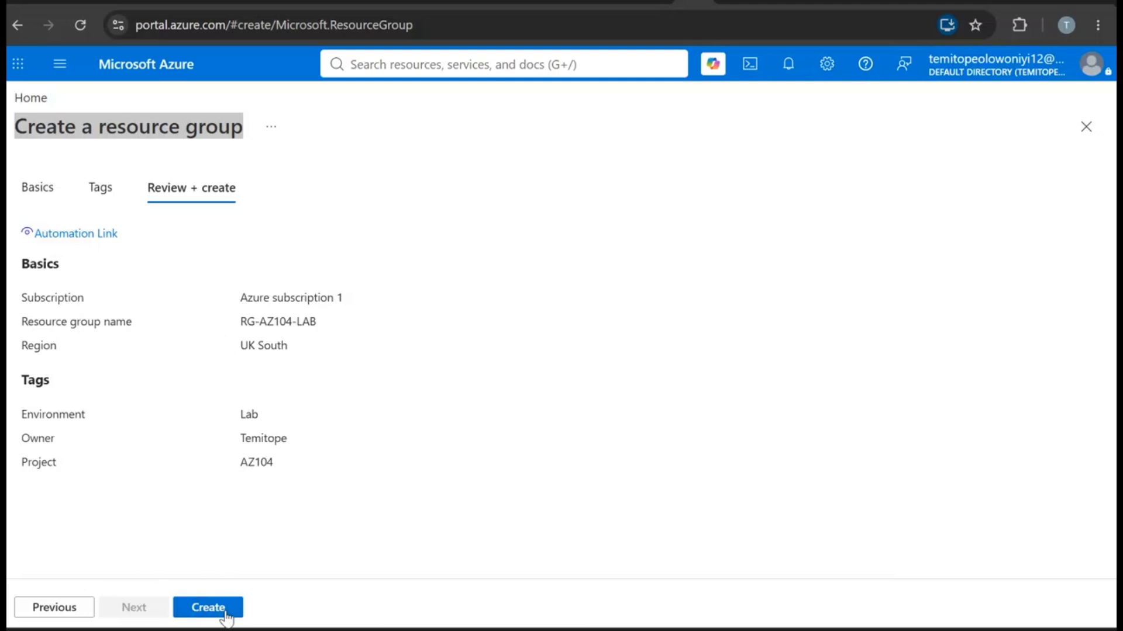
pyautogui.click(29, 611)
pyautogui.click(193, 611)
pyautogui.click(194, 611)
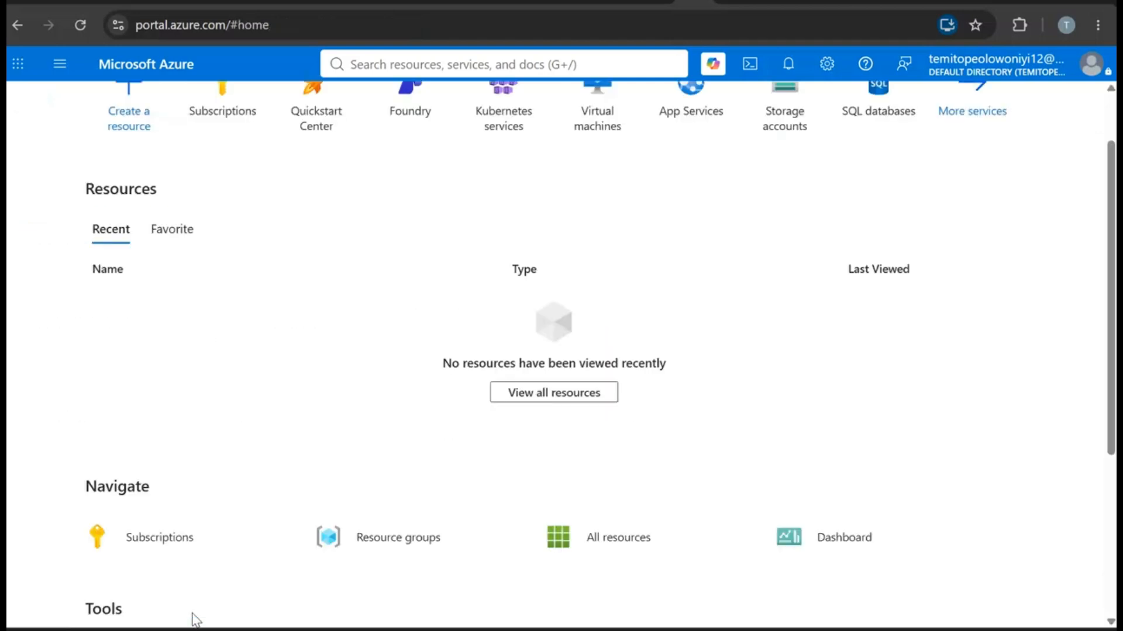